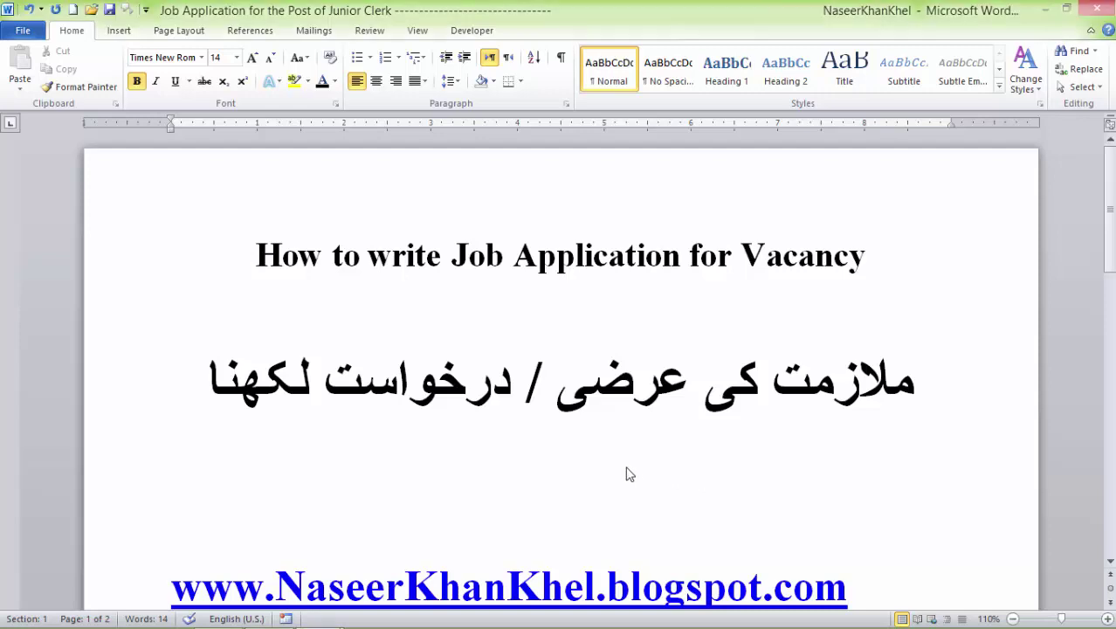
- On page 2, write 'To', the indented addressee 'The Department ABC', and a 'Subject:' label
scroll(627, 470, "down", 4)
scroll(626, 467, "down", 3)
scroll(626, 467, "down", 3)
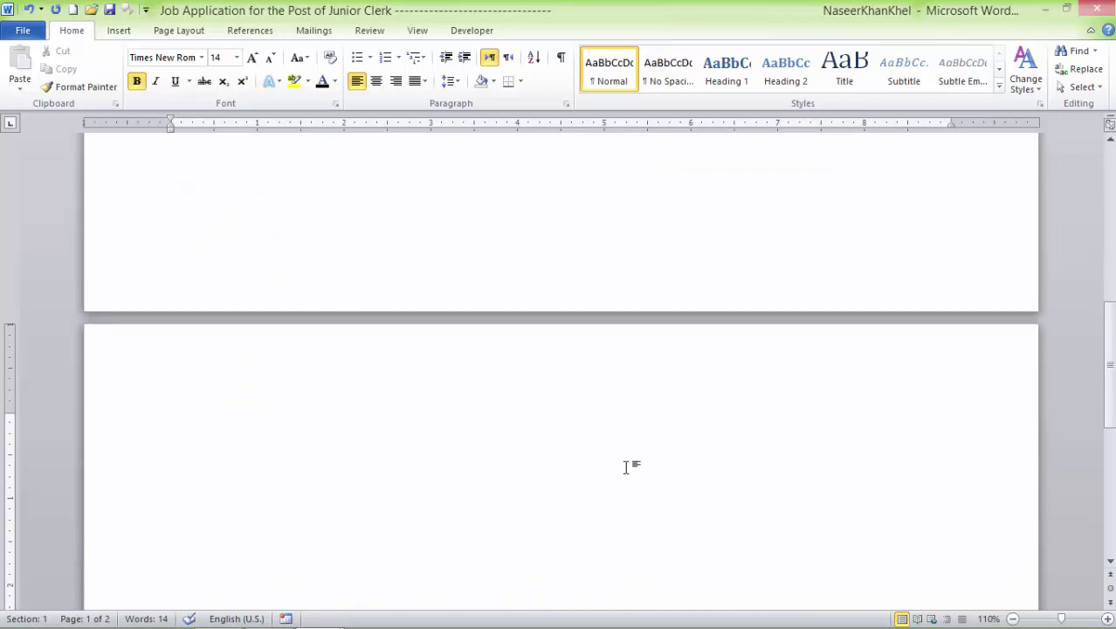
scroll(623, 446, "down", 3)
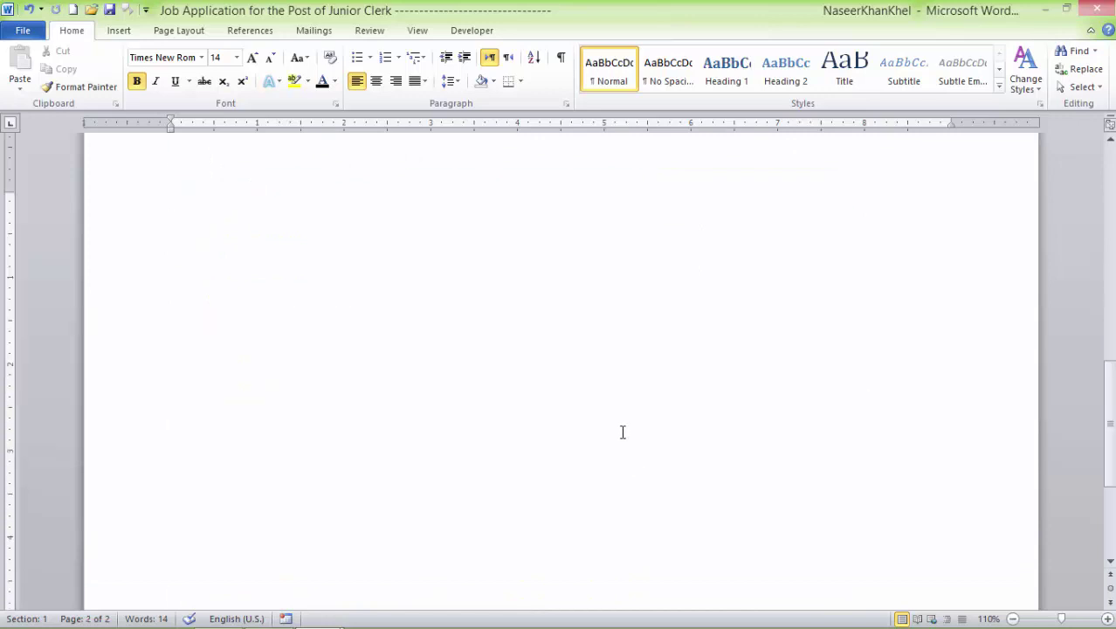
type("T")
type("o")
key("Return")
key("Tab")
key("Tab")
key("Tab")
type("The Depa")
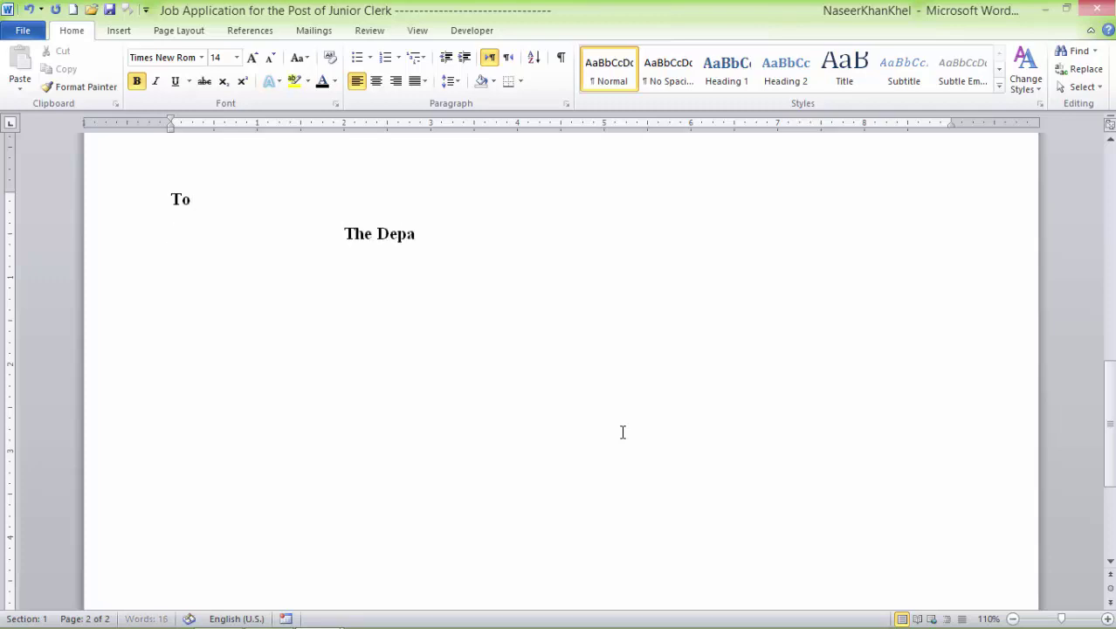
type("rtment ")
type("ABC")
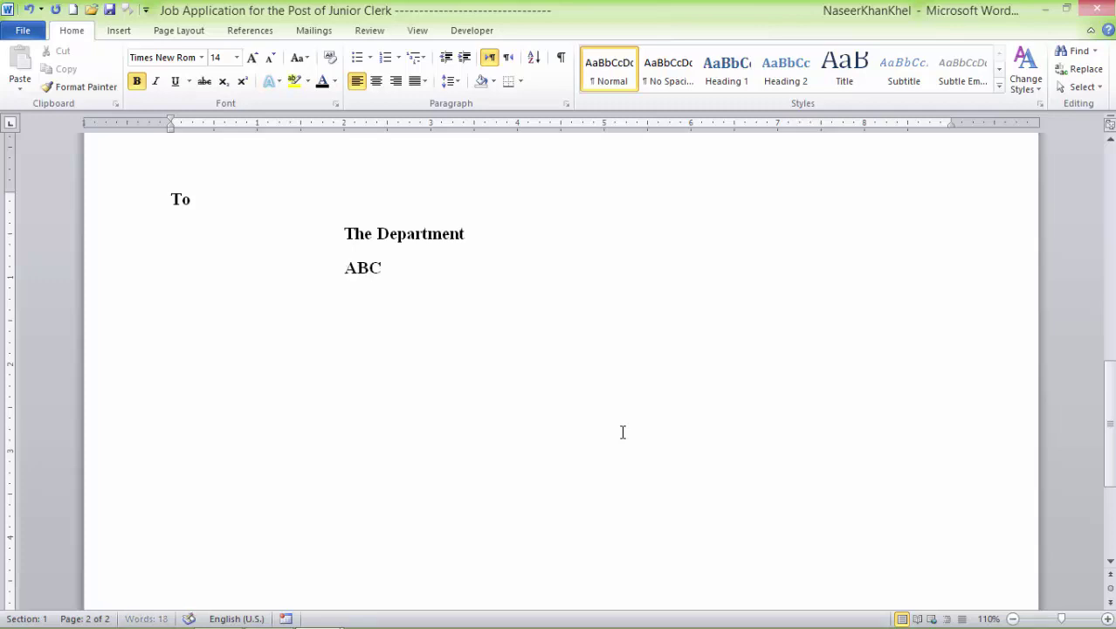
key("Return")
type("S")
type("ubject")
type(":")
- Fill in the subject as 'Application for the post of Junior Clerk', correcting typos
key("Tab")
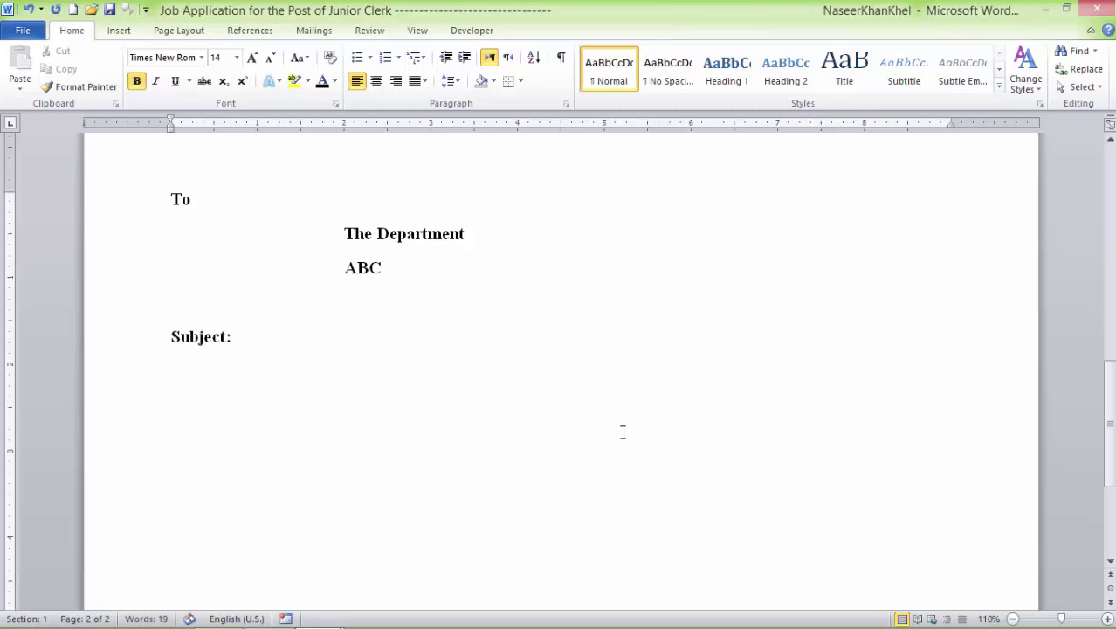
type("Applicatoi")
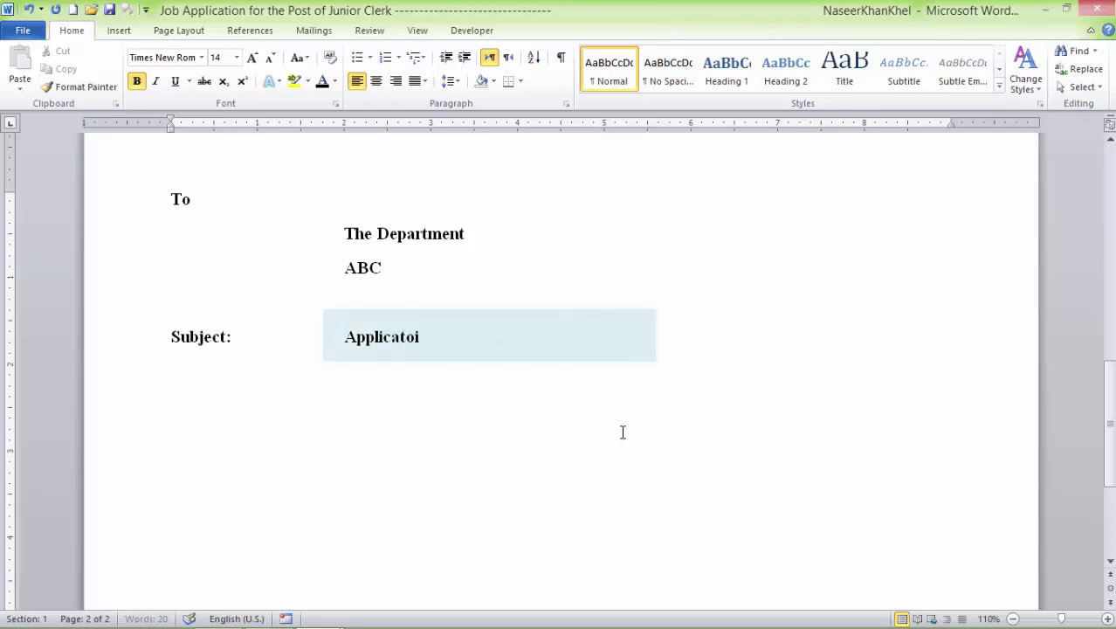
type("n")
key("BackSpace")
key("BackSpace")
key("BackSpace")
key("BackSpace")
type("io")
type("n for the")
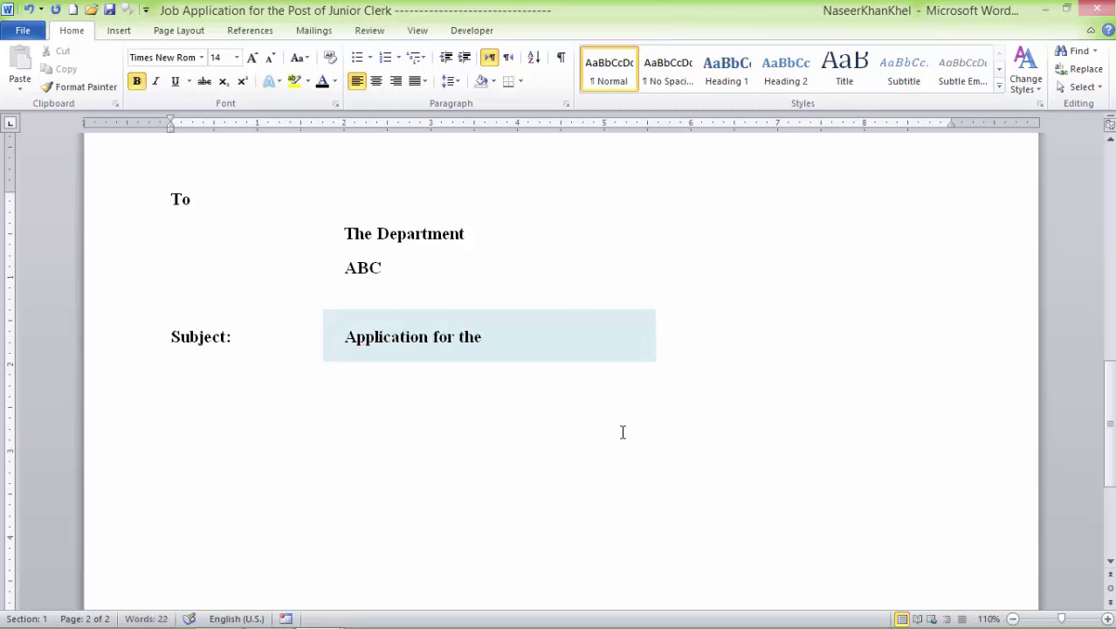
type(" the")
key("BackSpace")
key("BackSpace")
type("ost")
type(" of Junior")
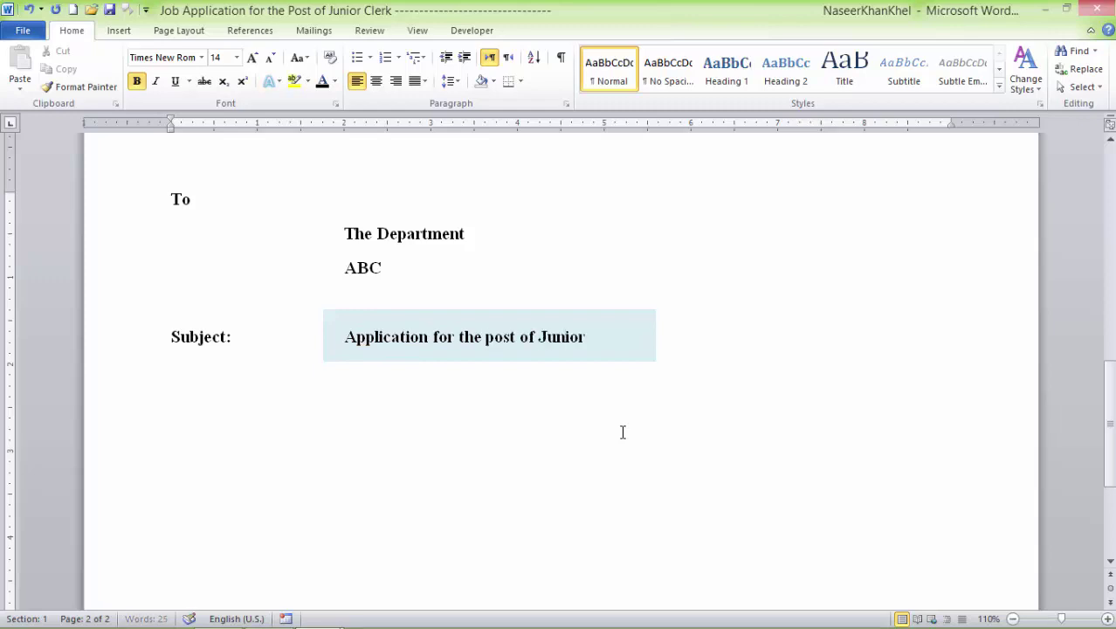
type(" Clerk")
- Add the salutation 'Sir,' and indent the first line of the body paragraph
key("Down")
key("Return")
type("Sir,")
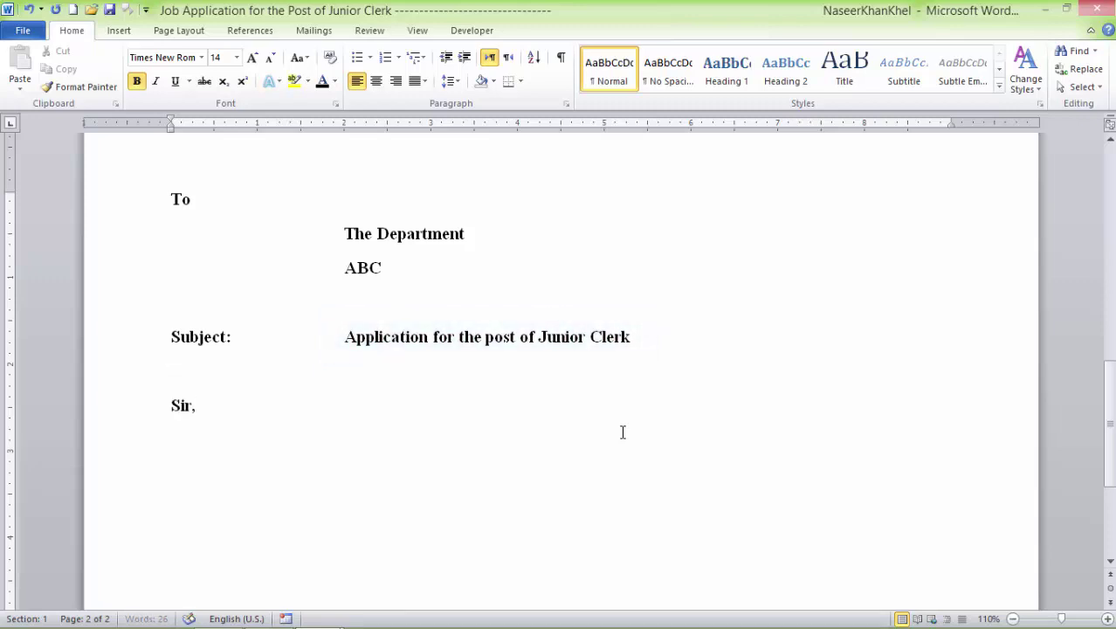
key("Return")
key("Tab")
key("Tab")
key("Tab")
- Write the opening sentence about the Junior Clerk vacancy in your esteemed department, fixing typos
type("I have ")
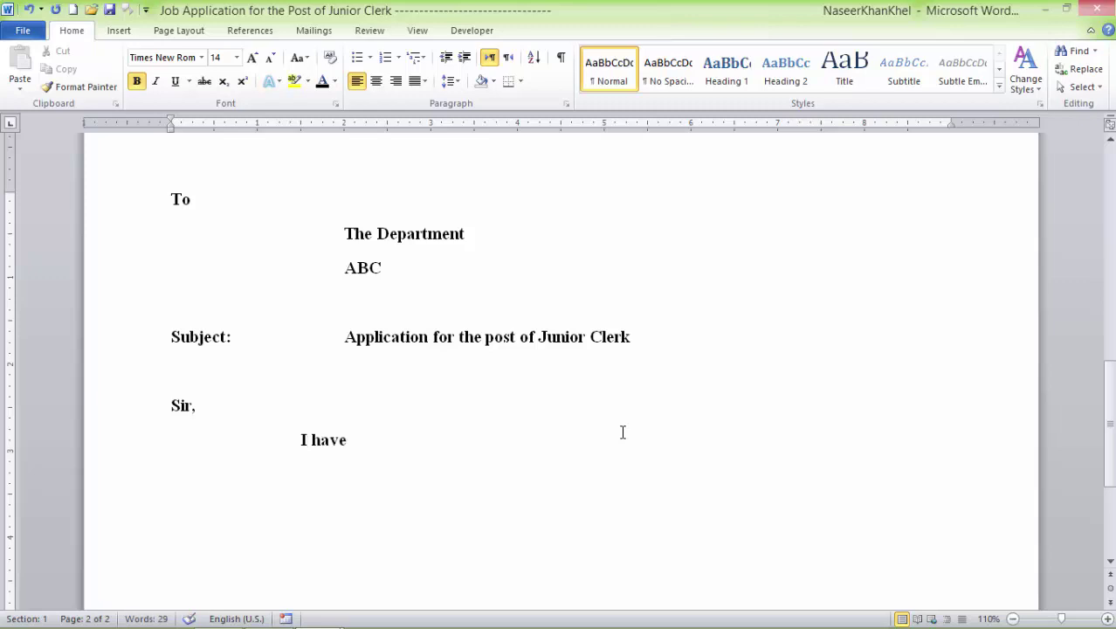
type("come t")
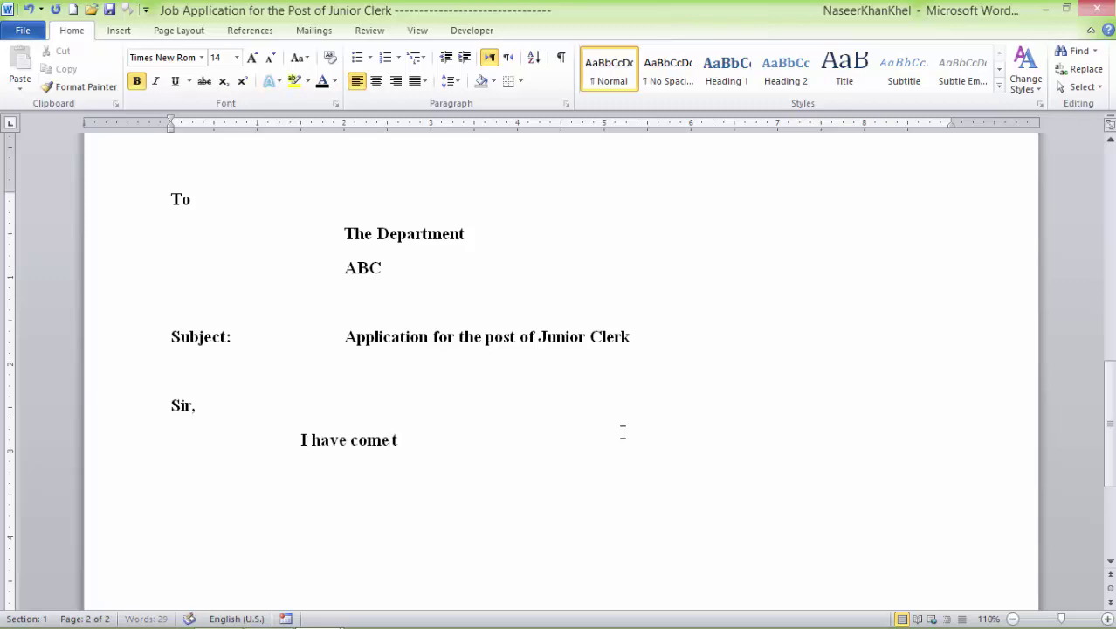
type("o know through")
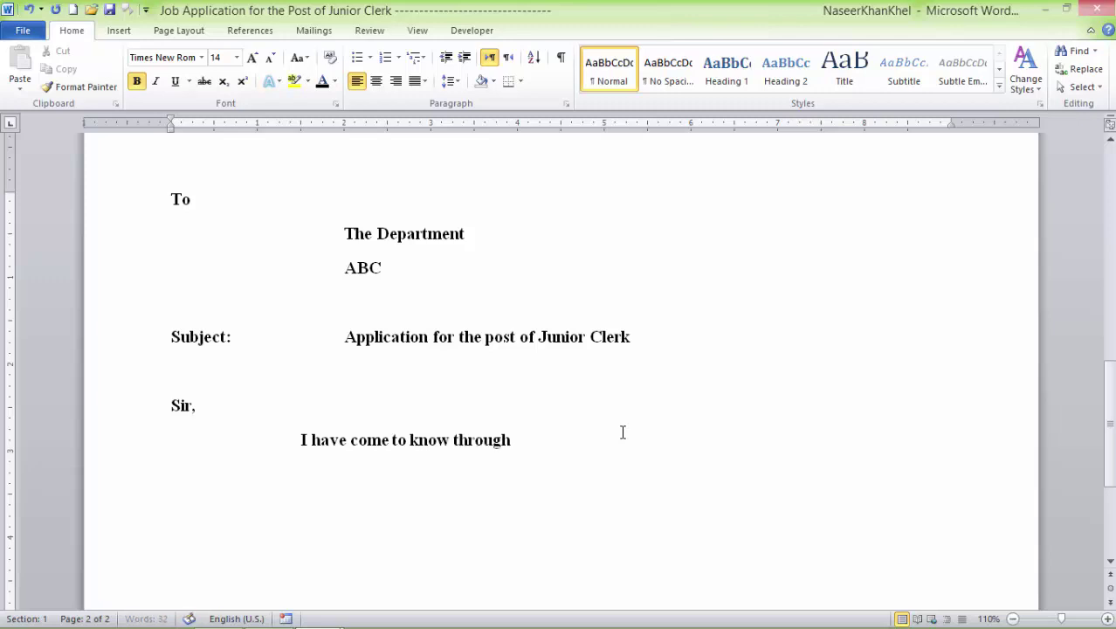
type(" some re")
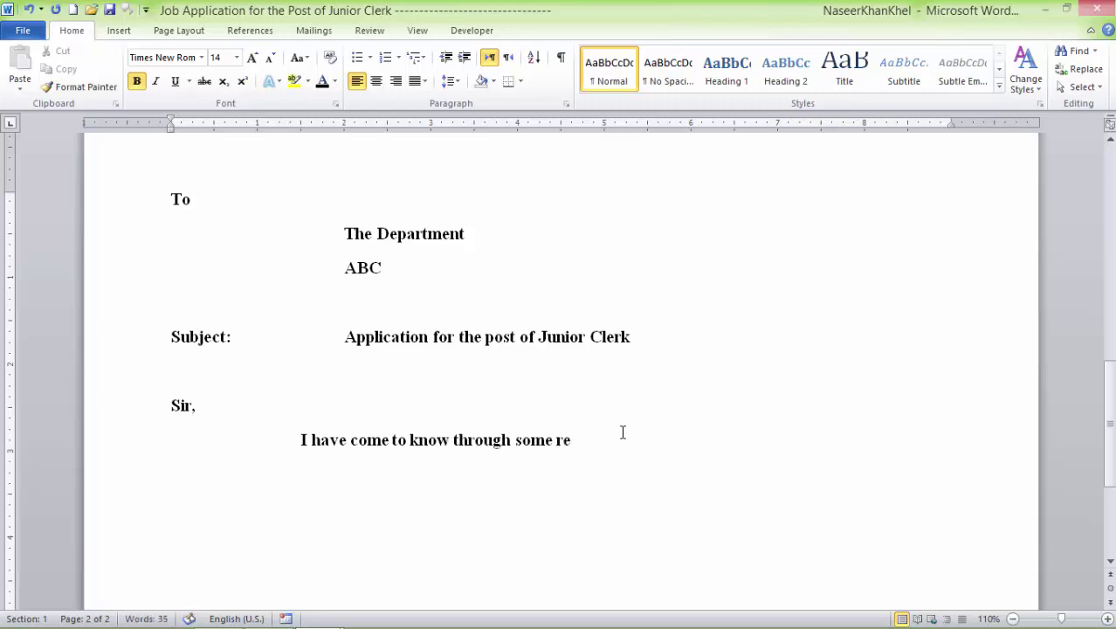
type("liab")
type("ource")
type("s that ")
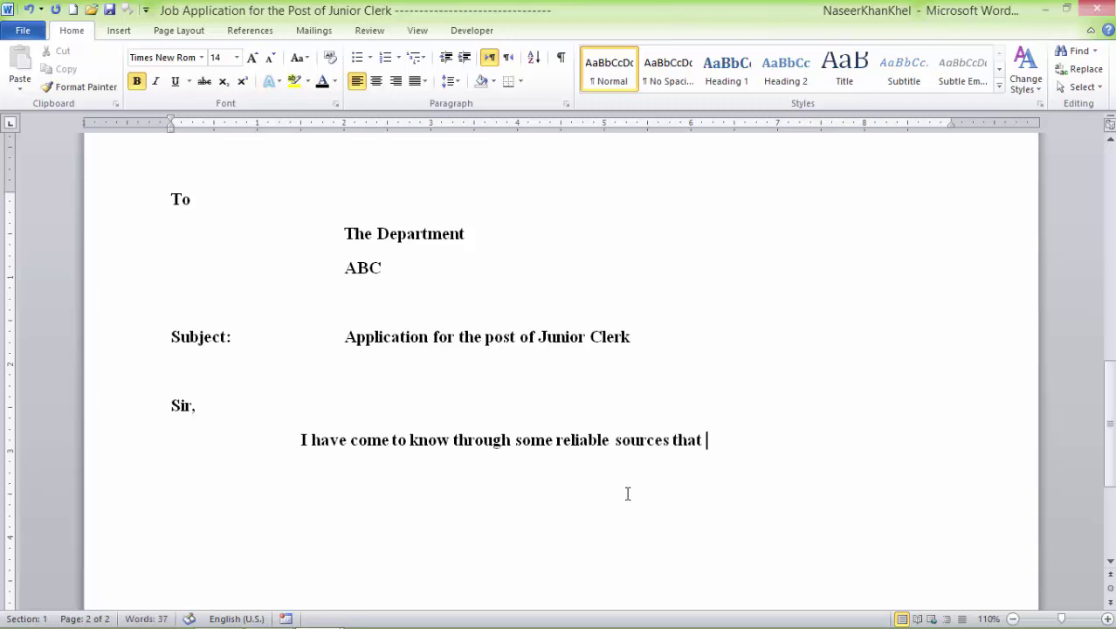
type("you have")
type(" a vacancy")
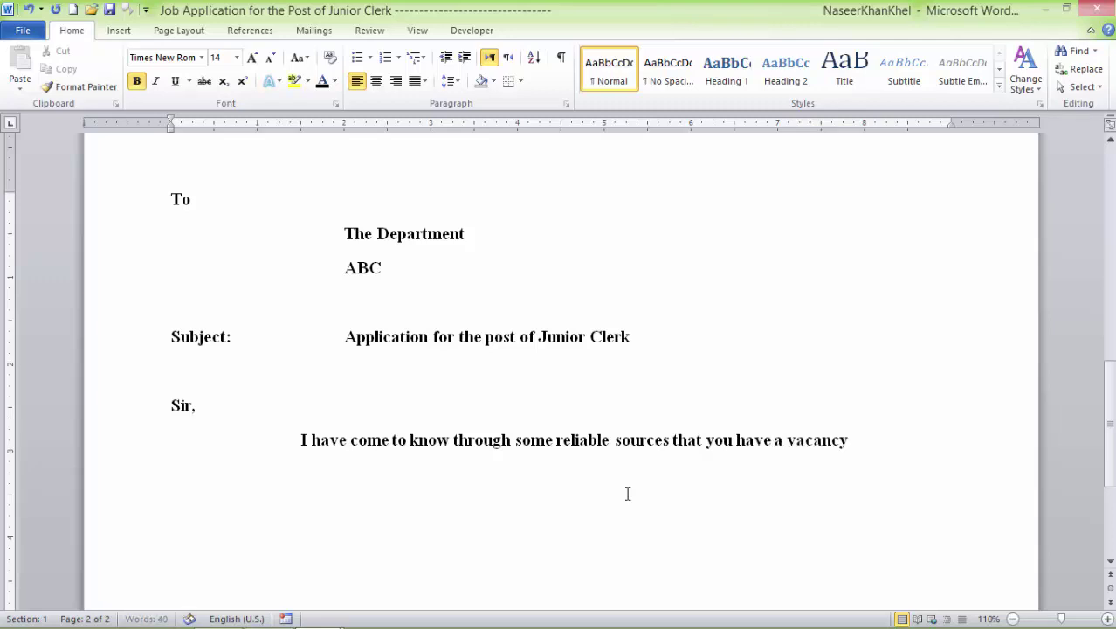
type(" for the p;ost")
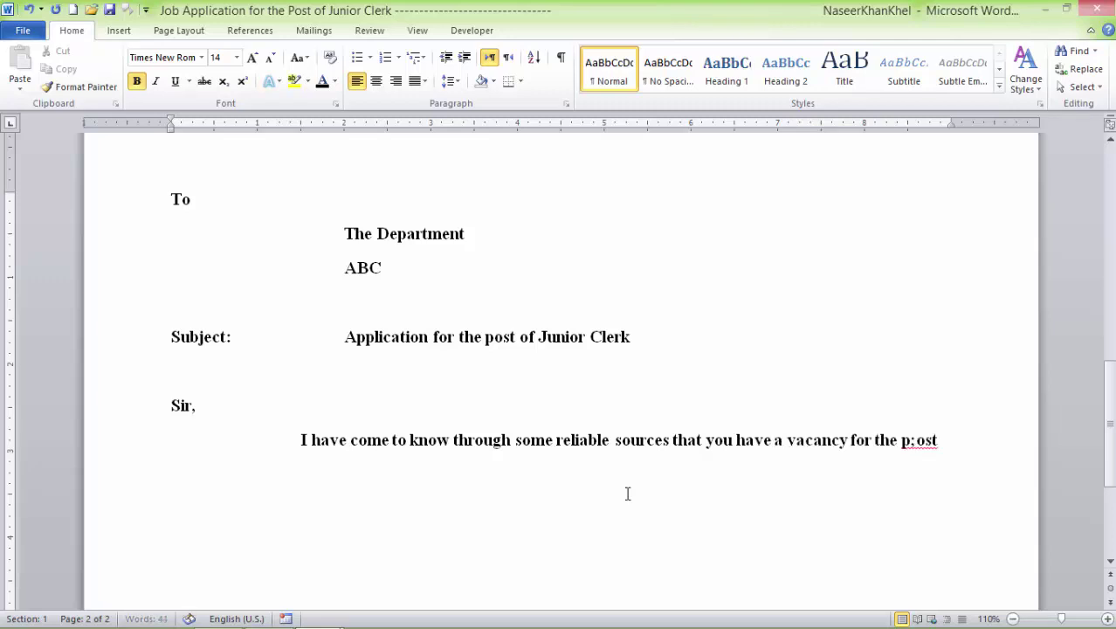
key("BackSpace")
key("BackSpace")
key("BackSpace")
type("ost of")
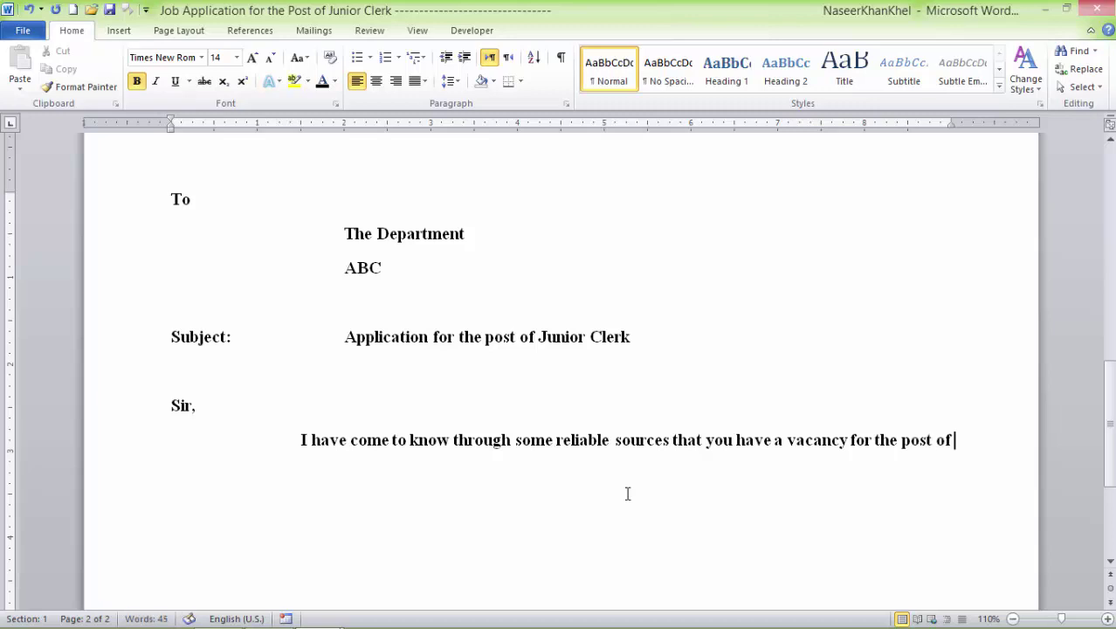
type(" Junior C")
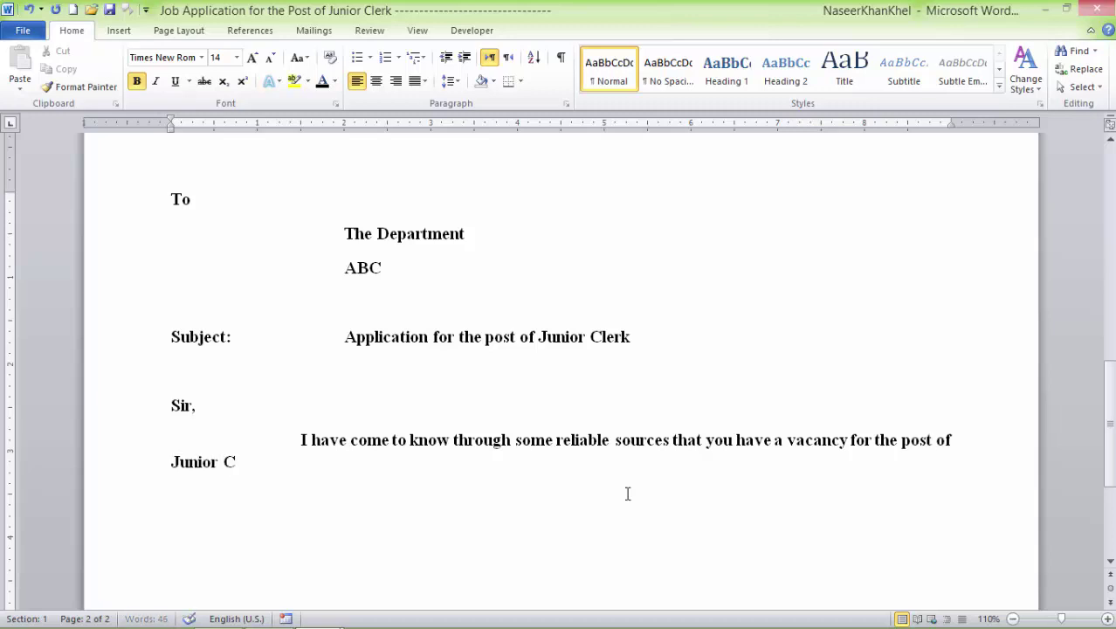
type("rk i")
type("n hyour")
key("BackSpace")
key("BackSpace")
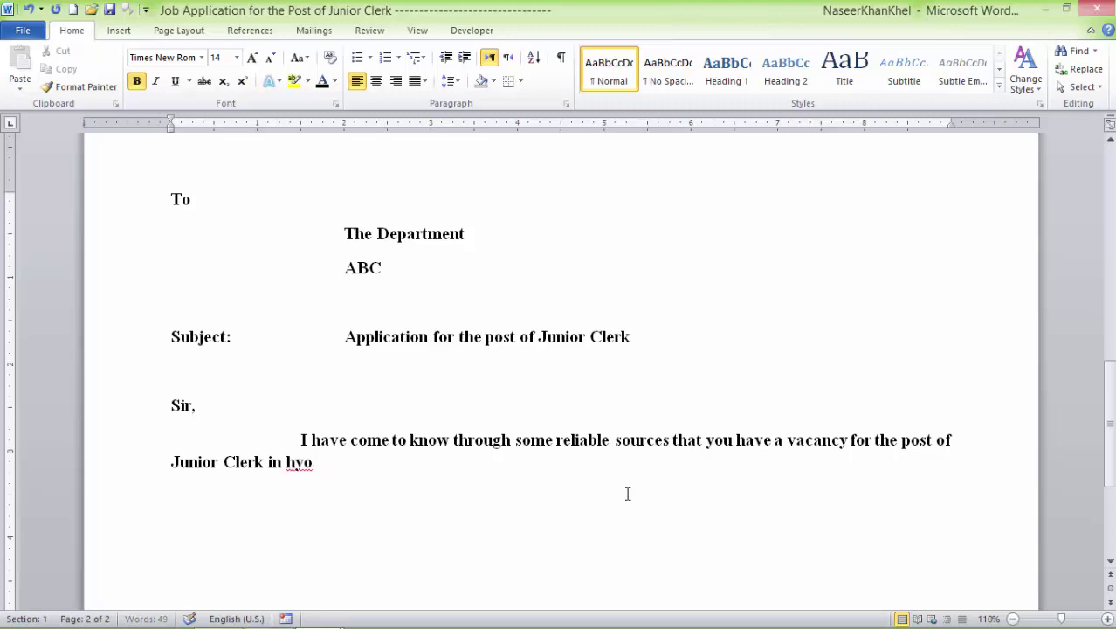
key("BackSpace")
key("BackSpace")
key("BackSpace")
type("your es")
type("teemed depar")
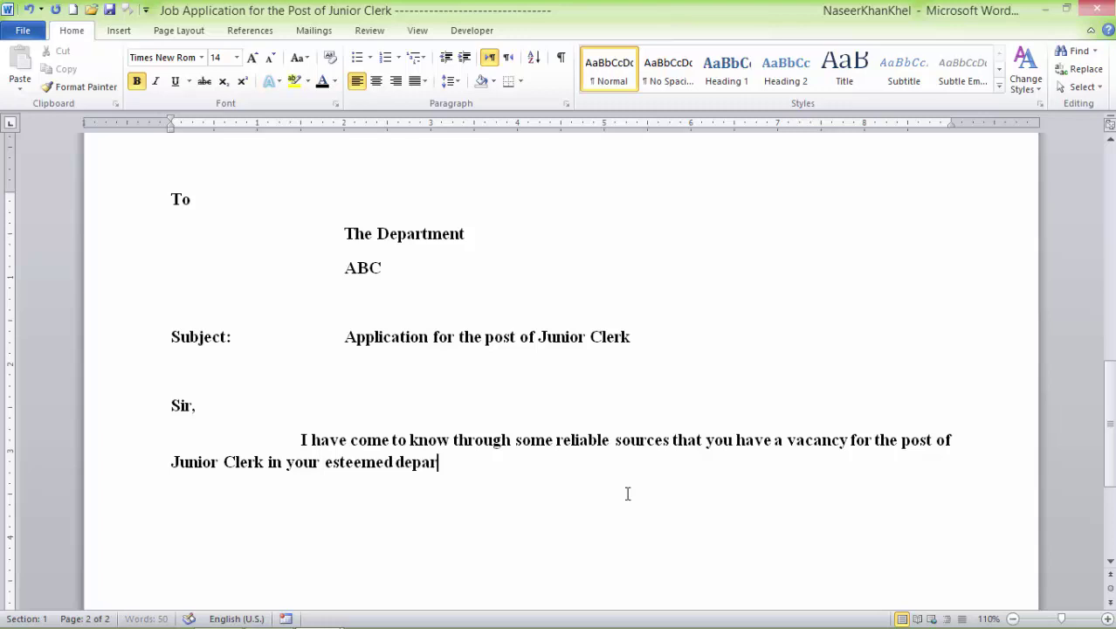
type("tment.")
- Add the qualification and service-offer sentences ending 'to the entire satisfaction of my superiors'
type("As i")
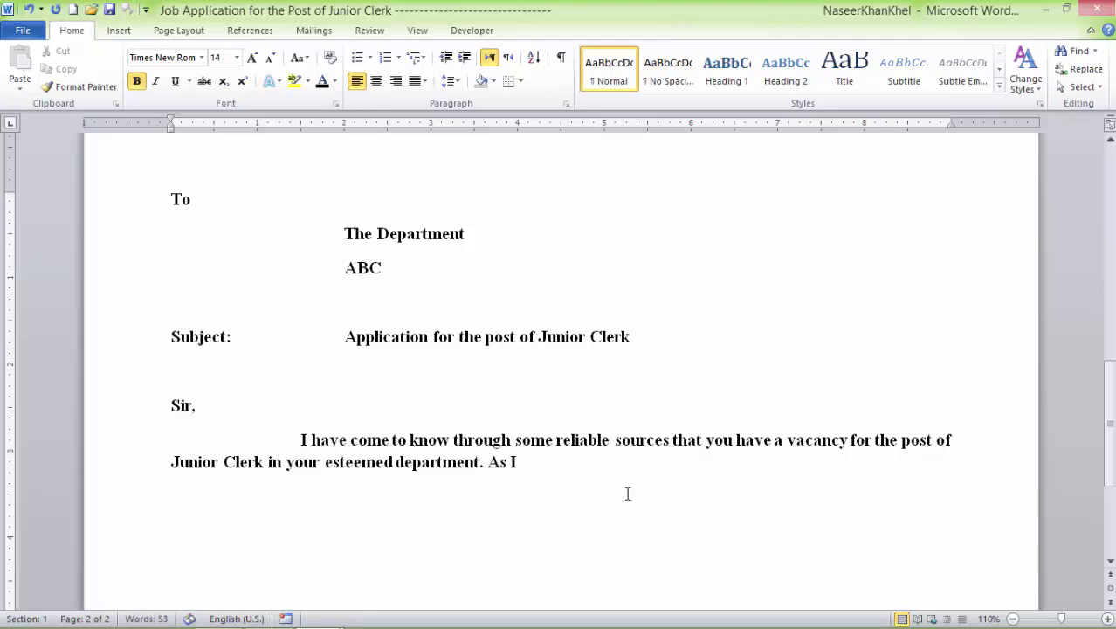
type(" possess")
type(" the ")
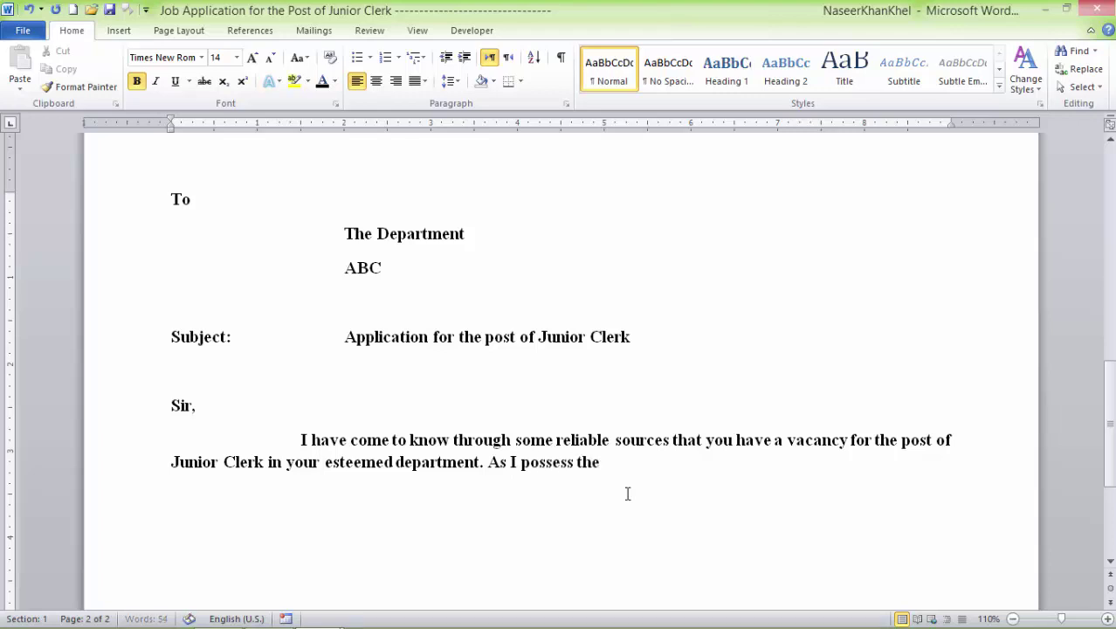
type("req")
type("uisite qualif")
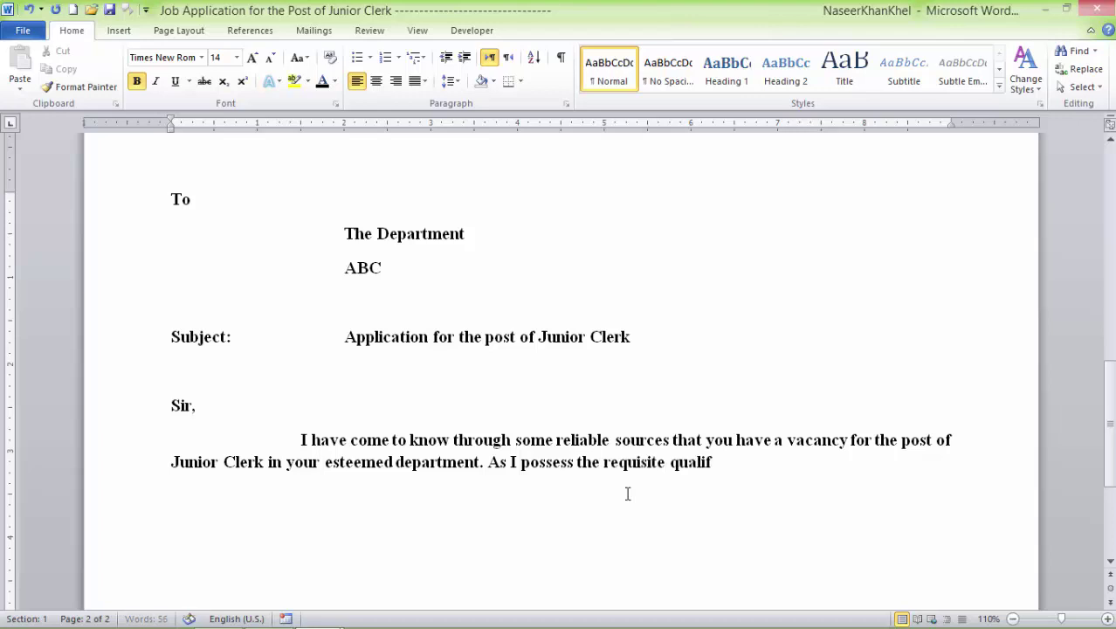
type("icatoihn")
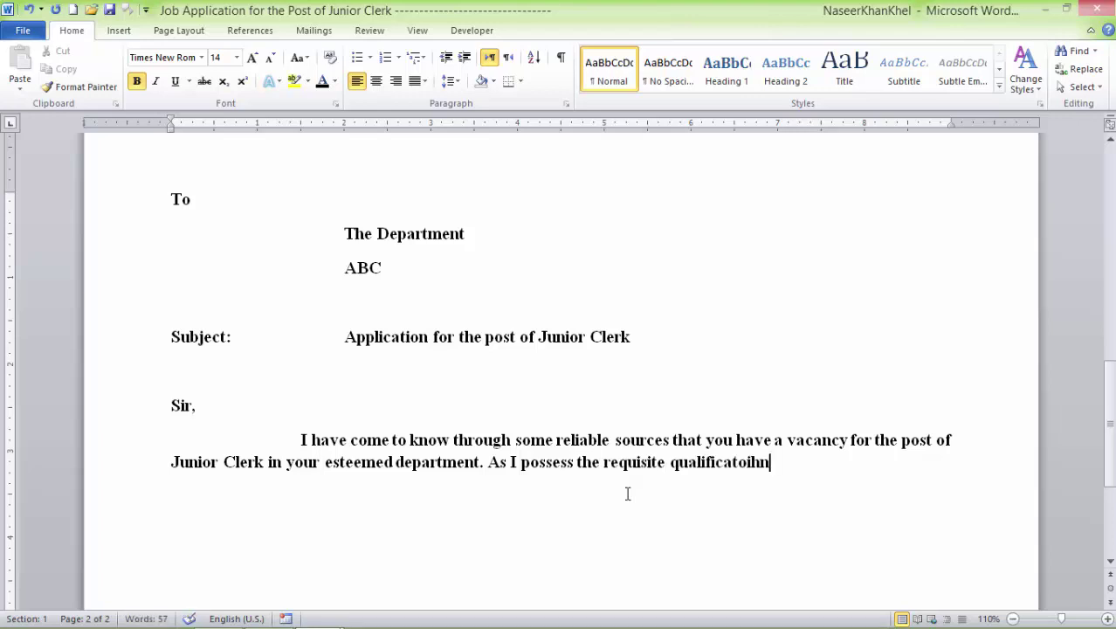
key("BackSpace")
key("BackSpace")
key("BackSpace")
key("BackSpace")
type("ion")
type(" I b")
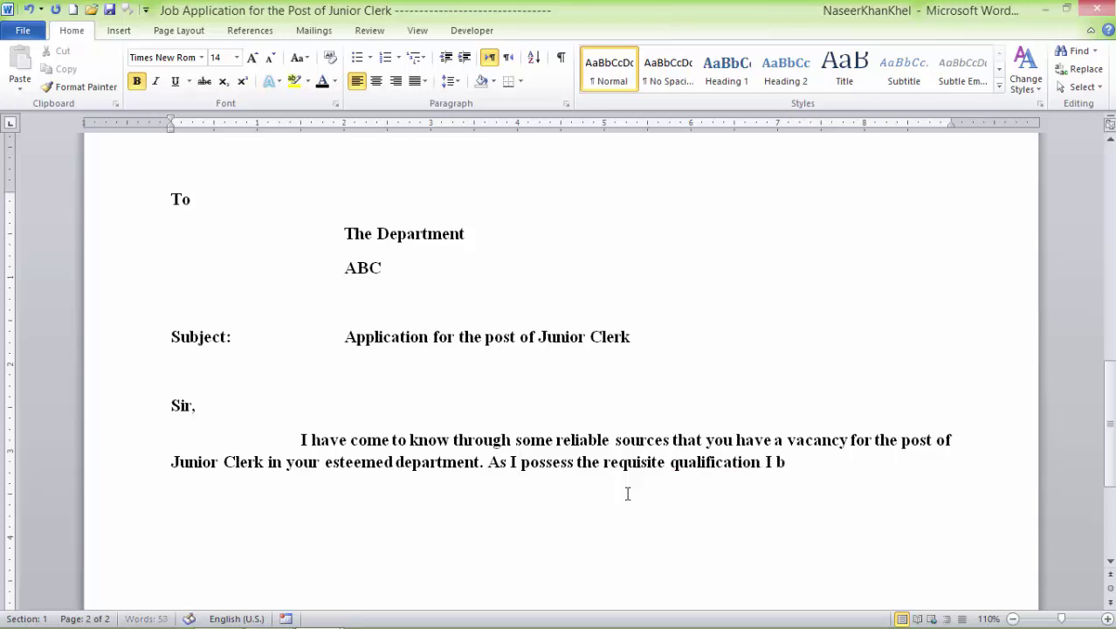
type("et to offer m")
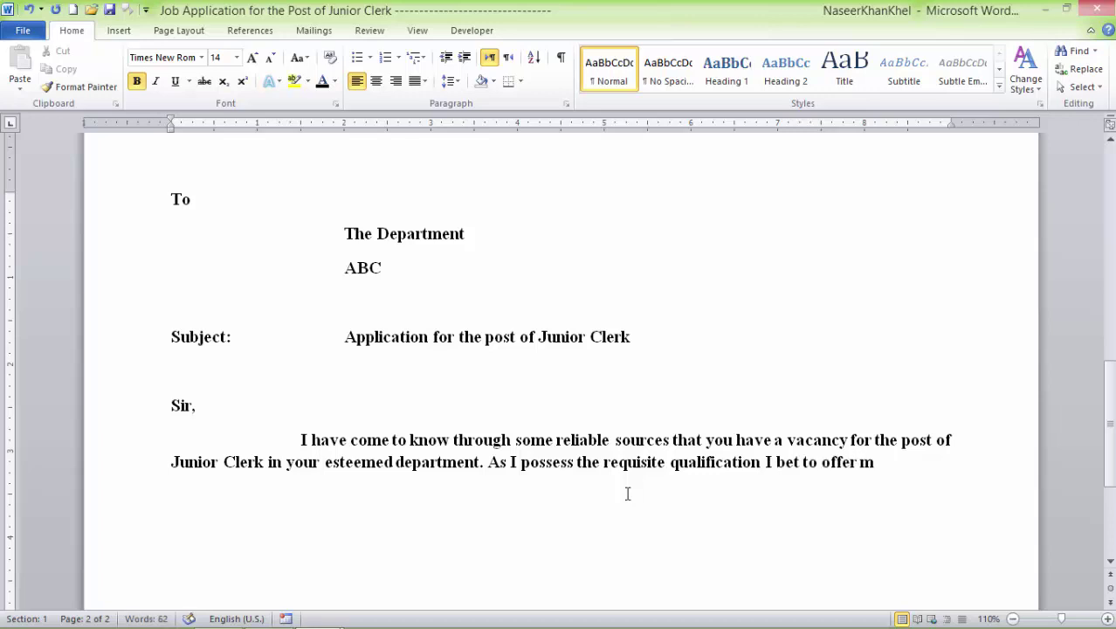
type("y servi")
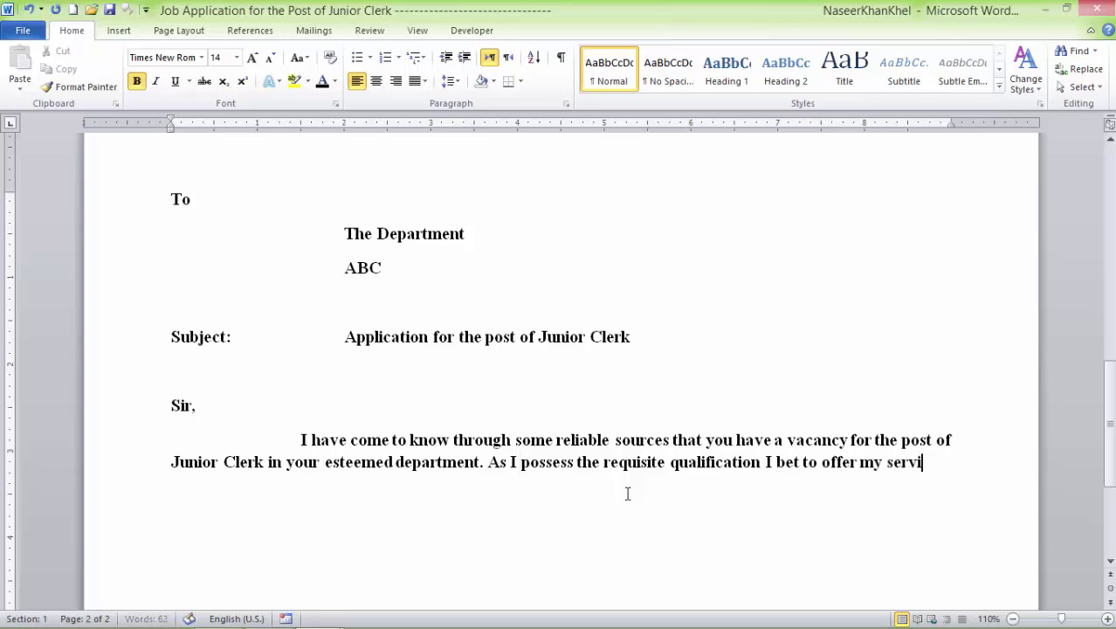
type("ces")
type(" for")
type(" the same.")
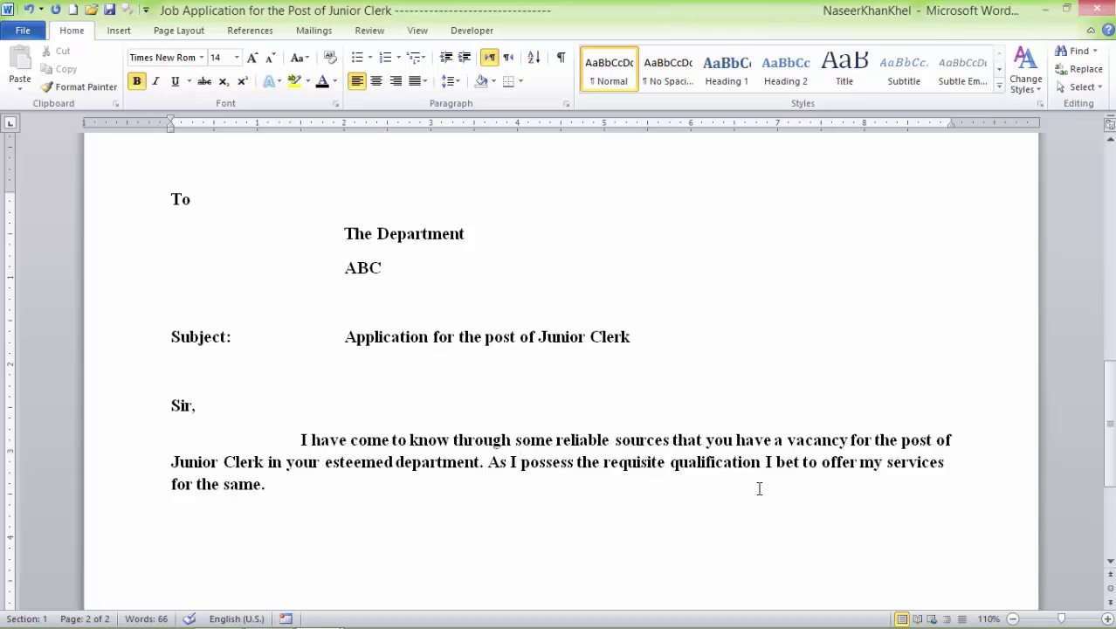
type("i")
key("BackSpace")
type("if ")
type("you f")
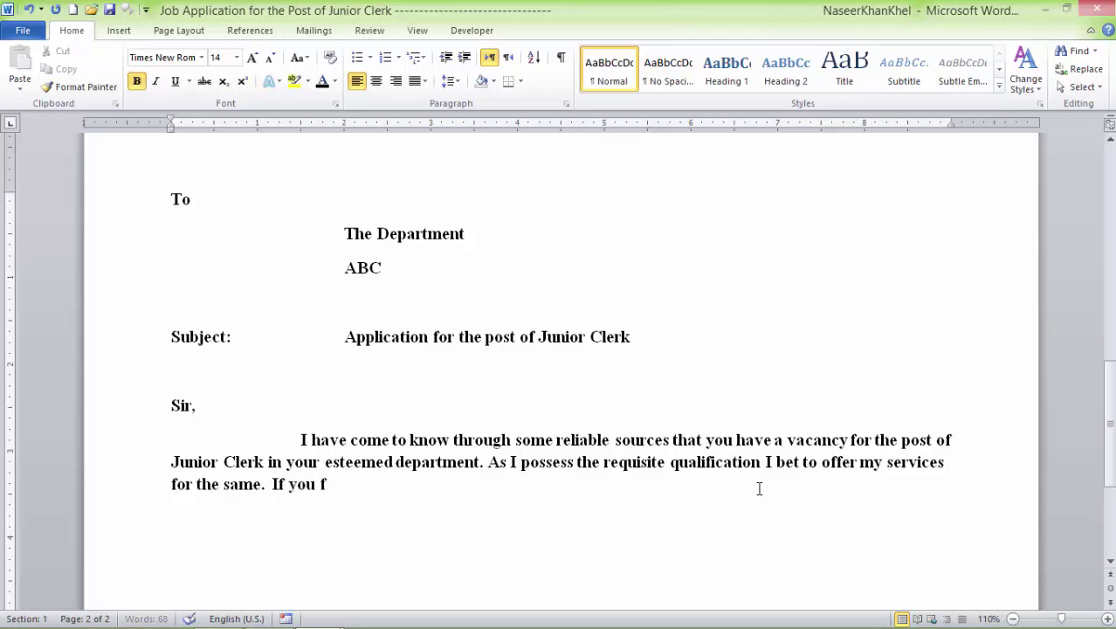
type("avour me")
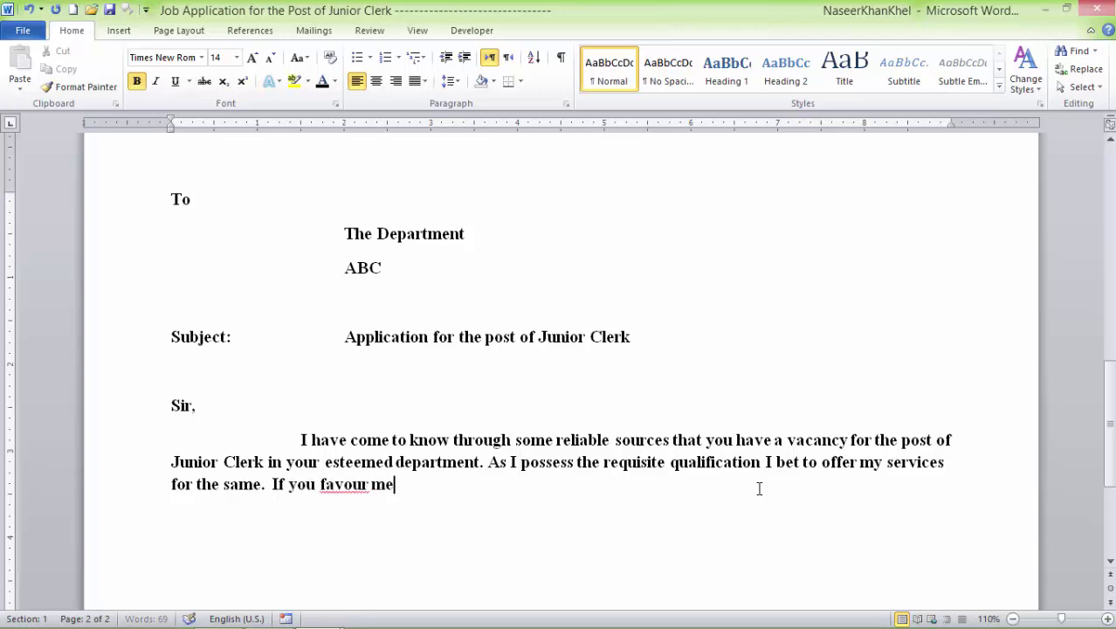
type(" with an appo")
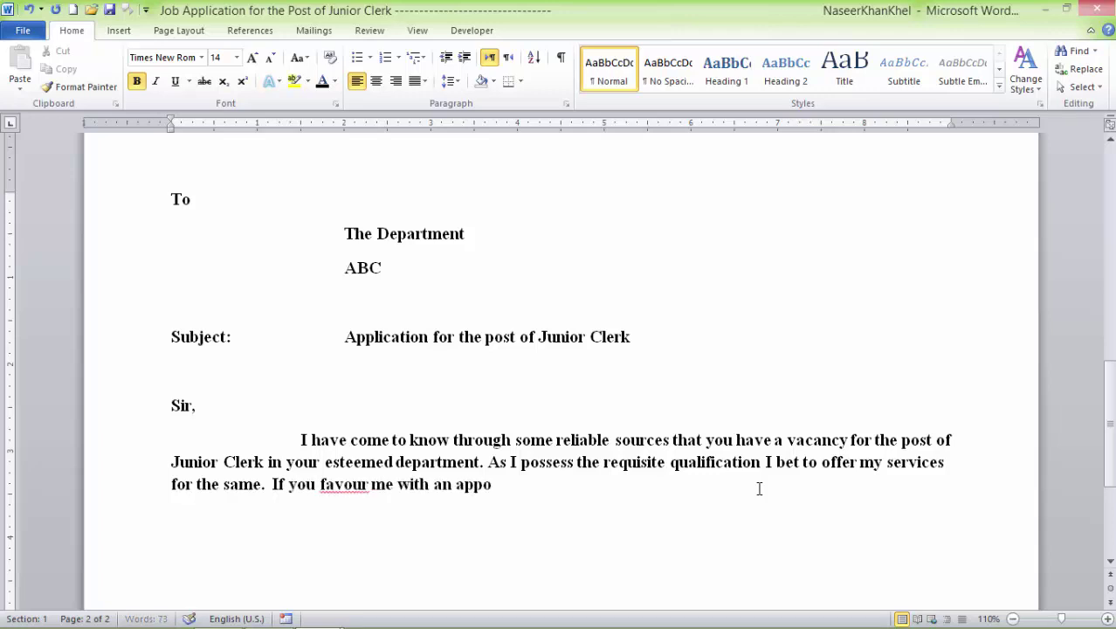
type("intment")
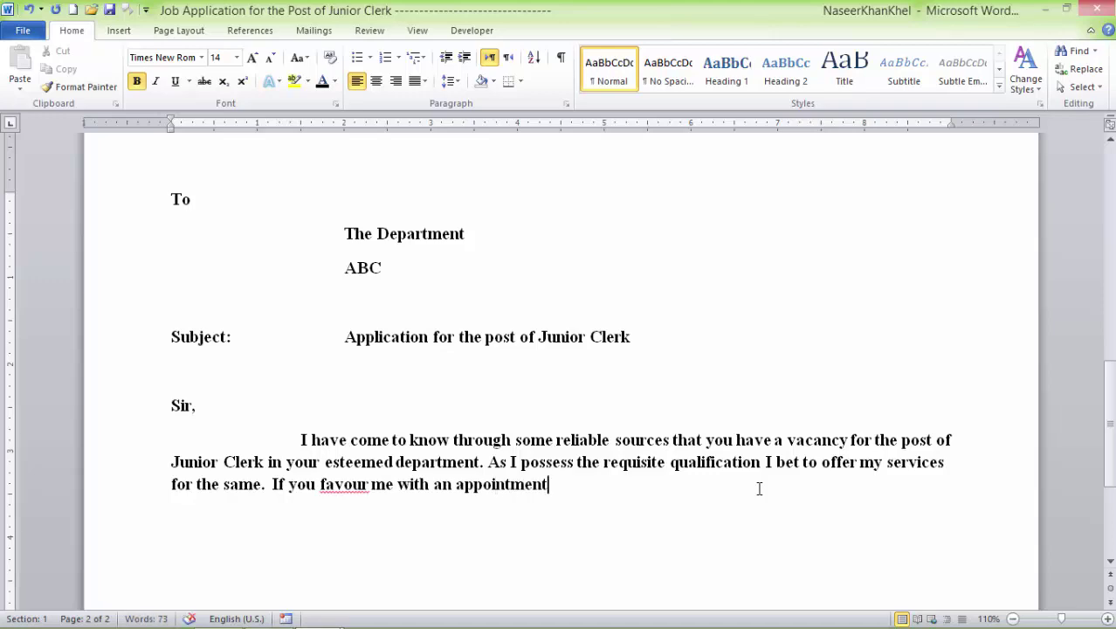
type(" I")
type(" shall")
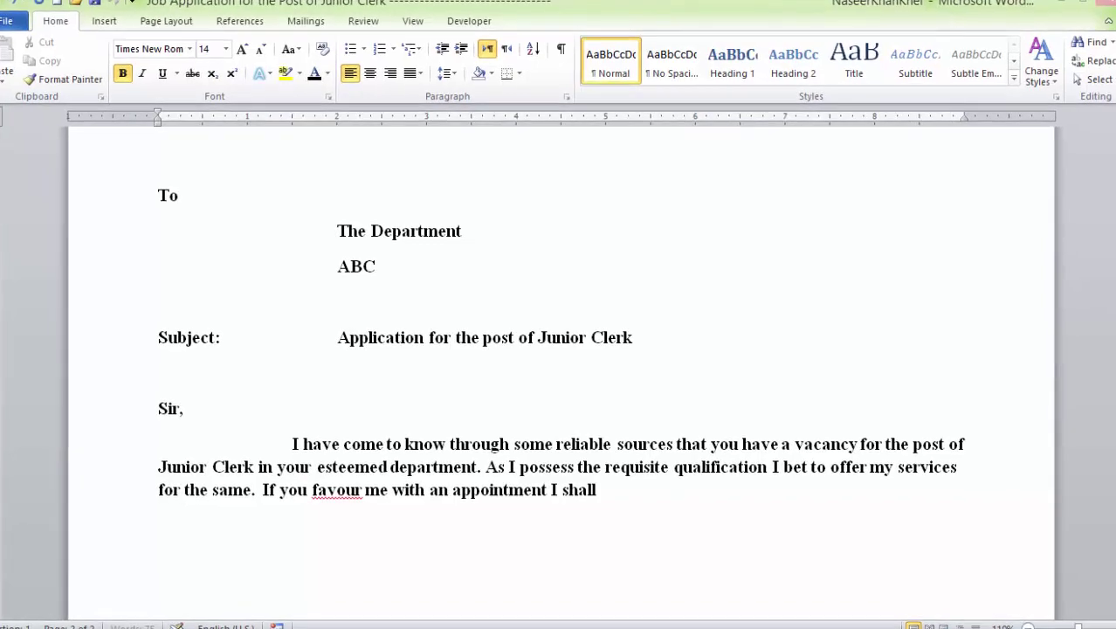
type(" do my")
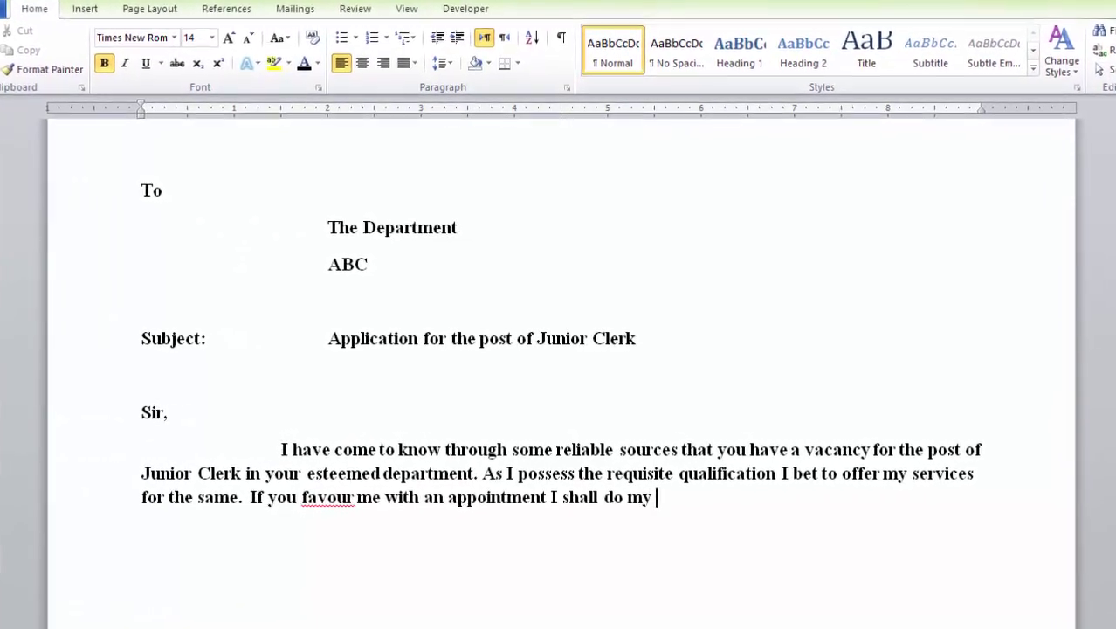
type(" best to")
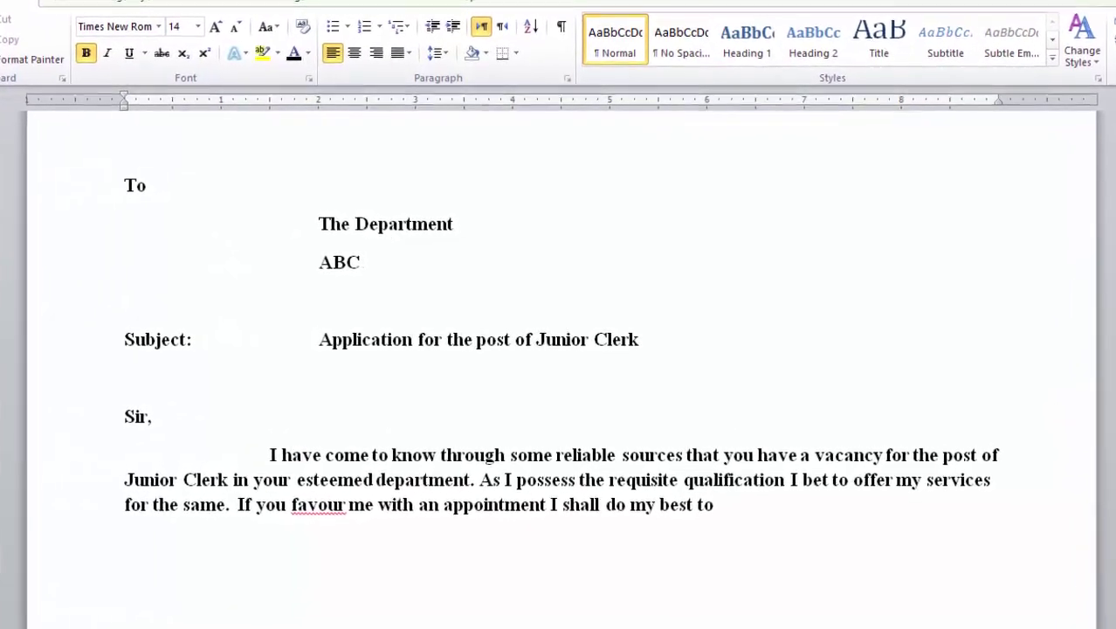
type(" work")
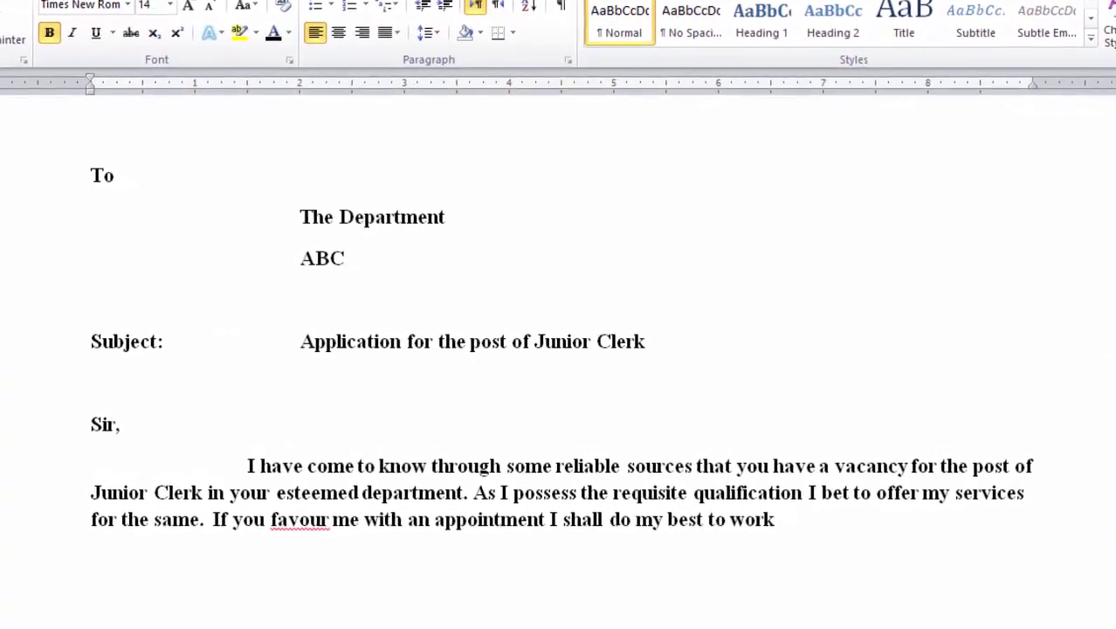
type(" to the ")
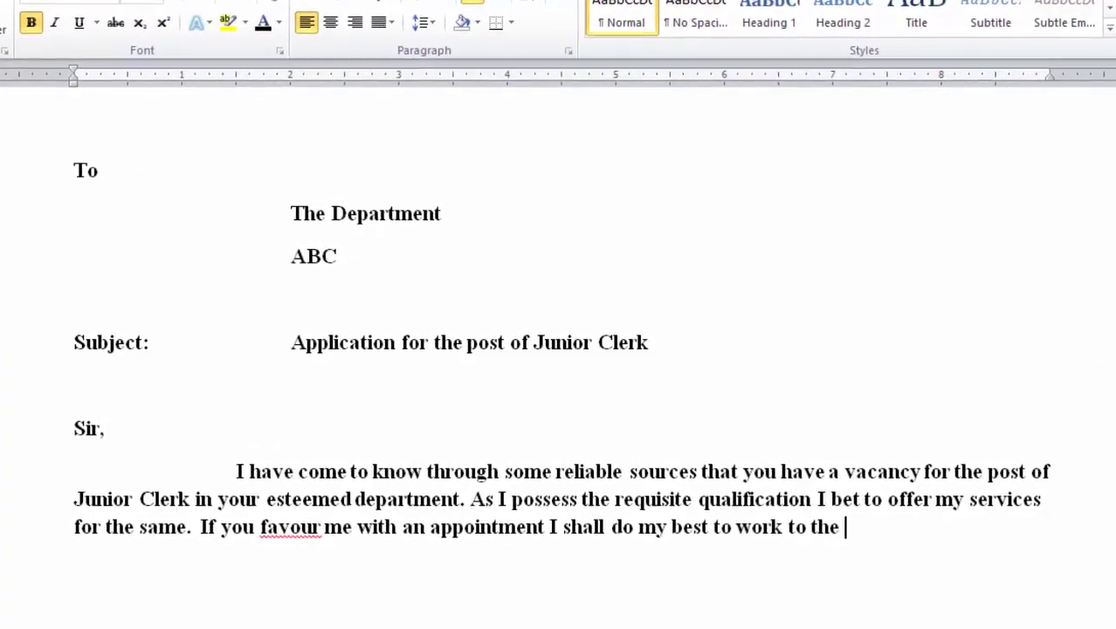
type("en")
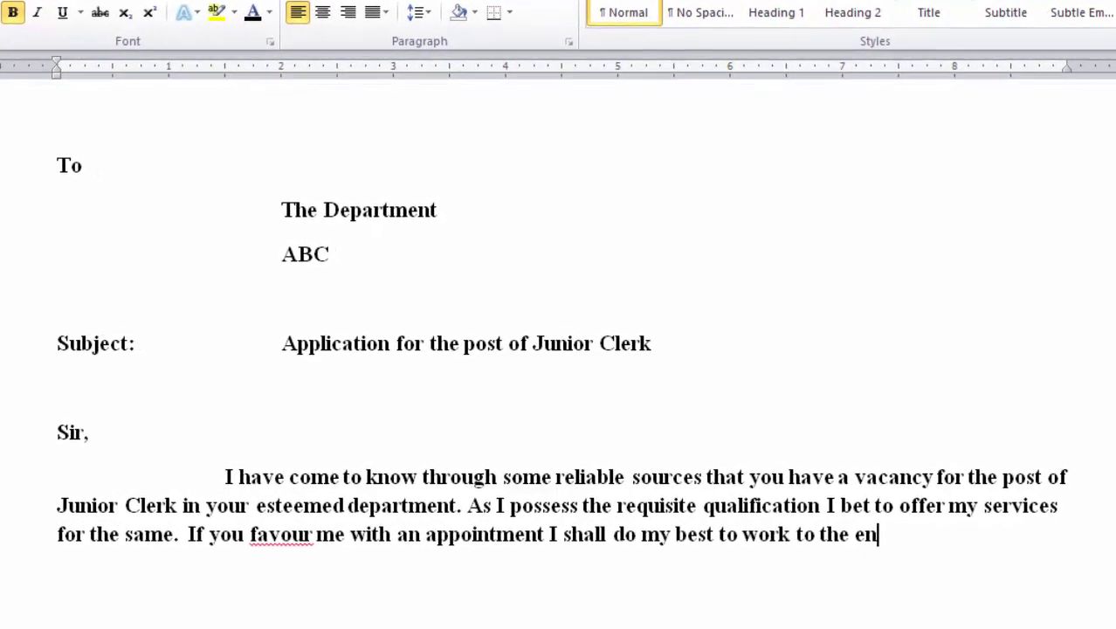
type("tire satisf")
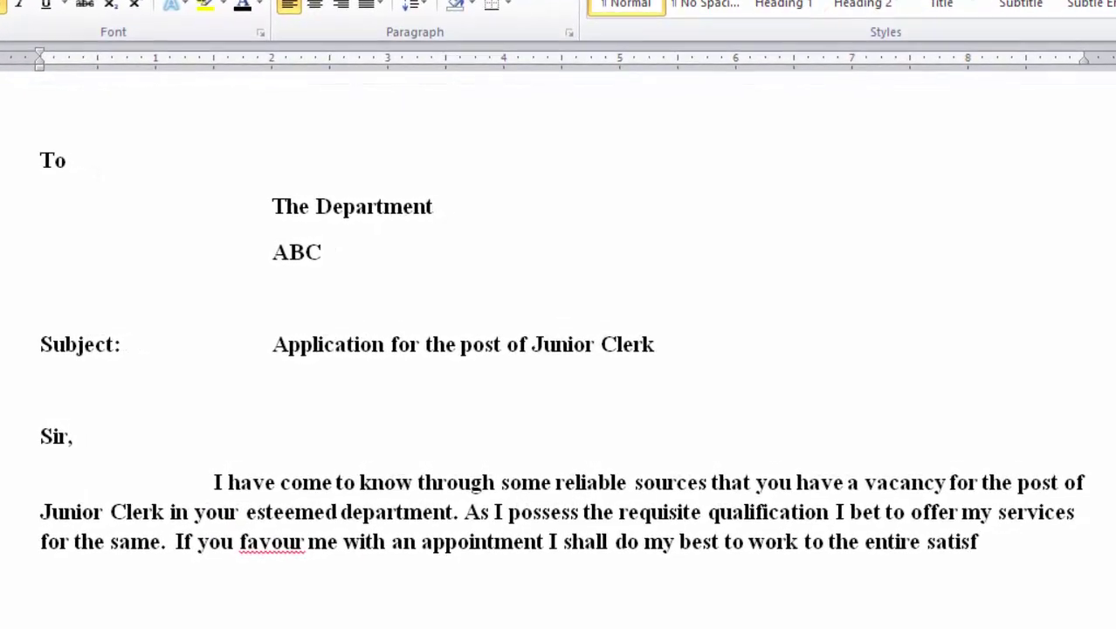
type("action of my")
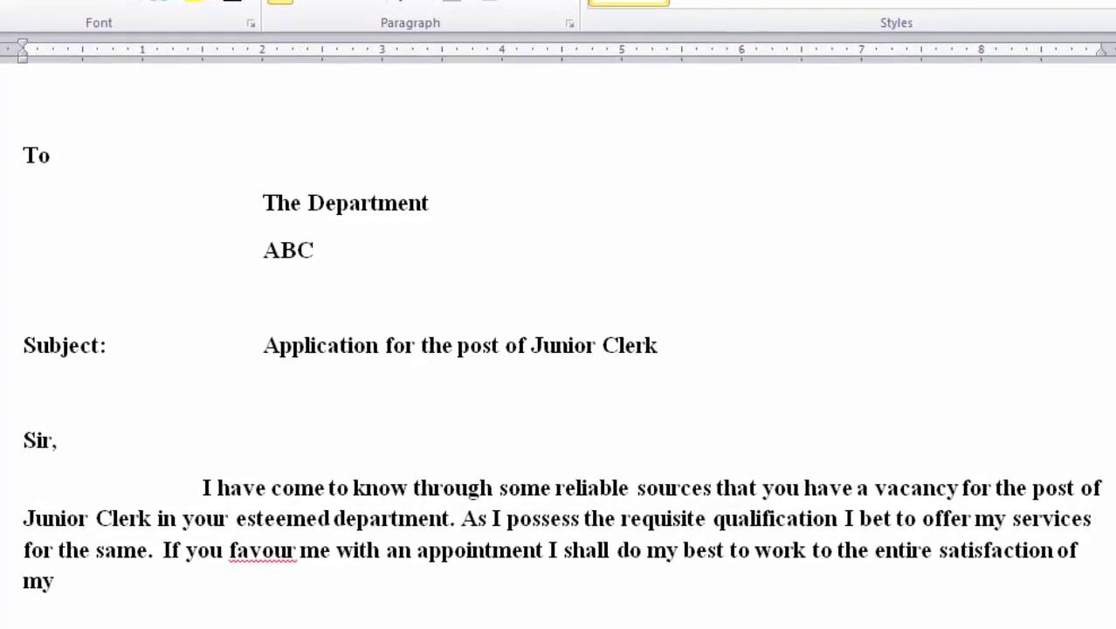
type(" surp")
key("BackSpace")
key("BackSpace")
type("per")
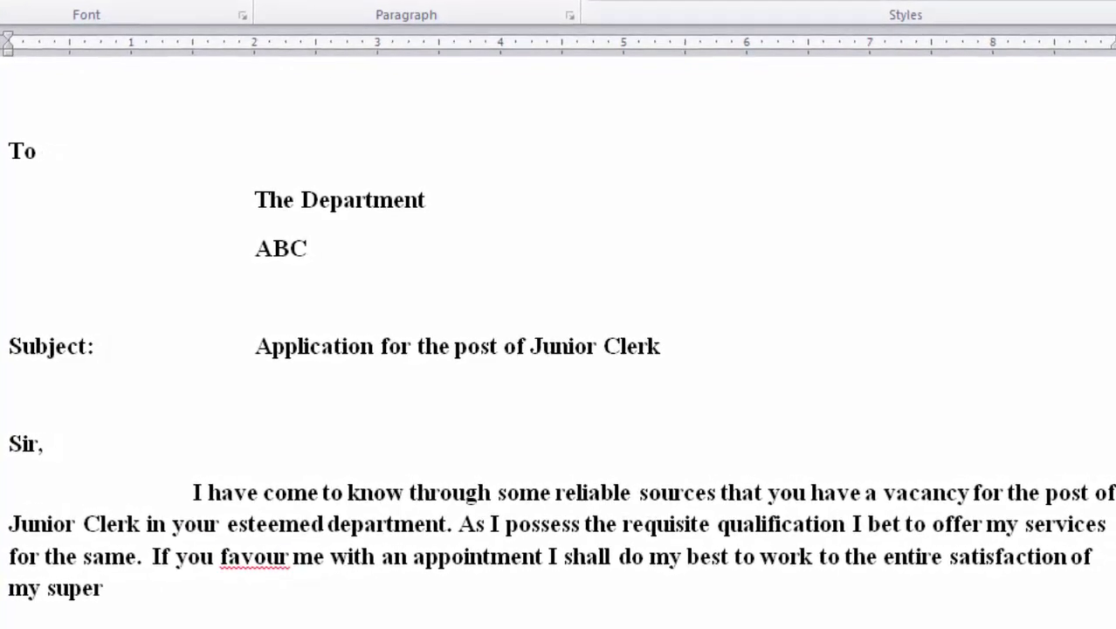
type("iors.")
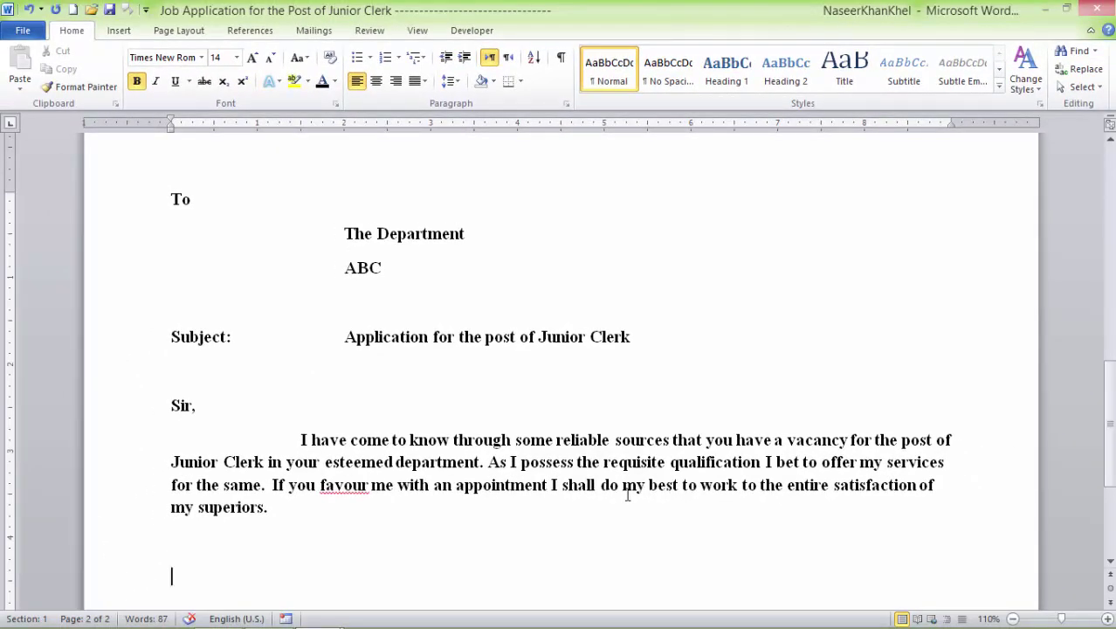
- List 'Name:', 'Address:', 'Qualification:' and 'Experiences:' on separate lines below the paragraph
type("Name:")
key("Return")
type("Addres")
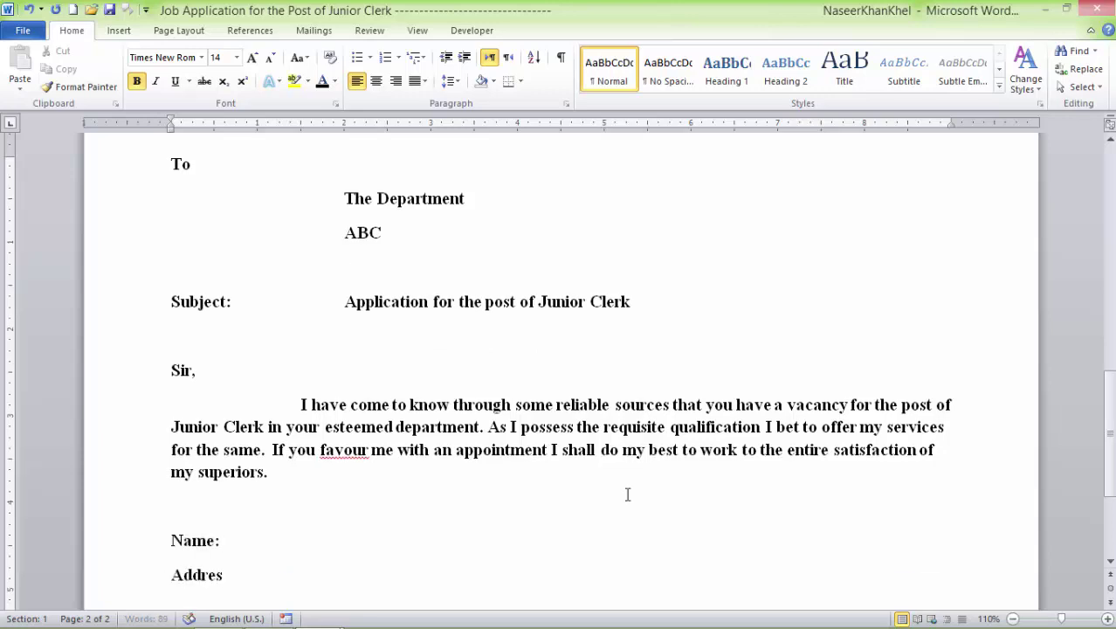
type("s:")
key("Return")
type("Q")
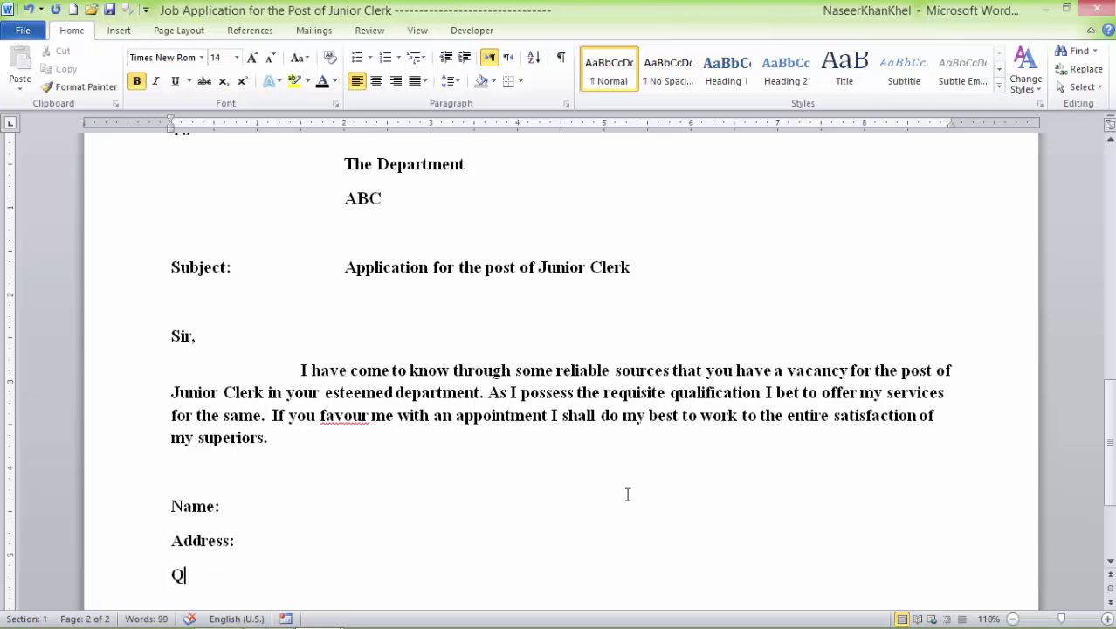
type("ualification")
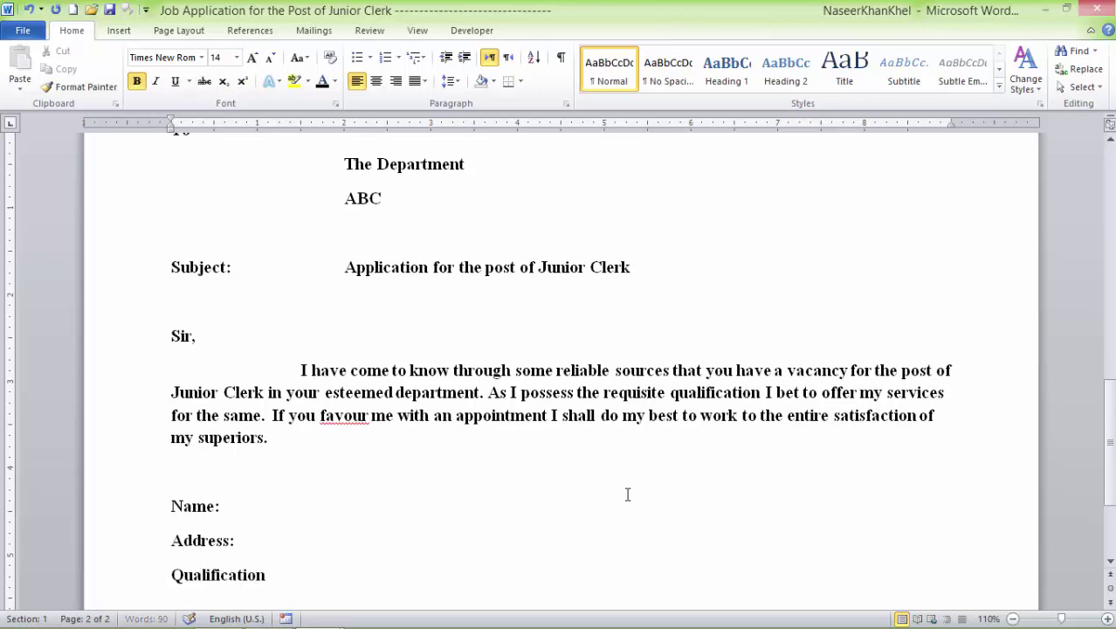
type(":")
key("Return")
type("E")
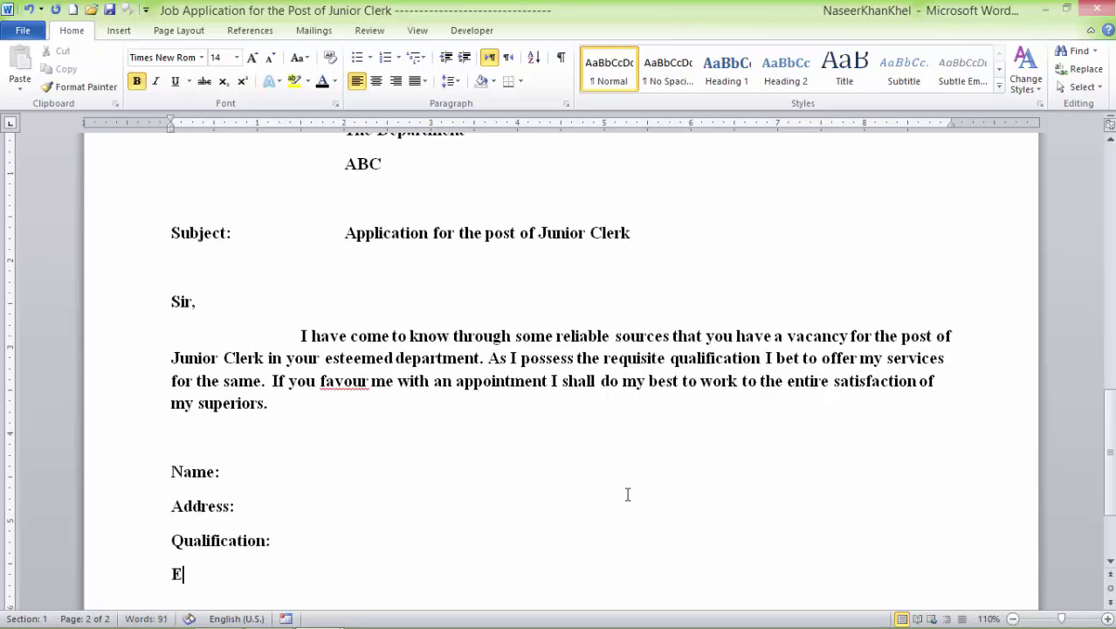
type("xperience")
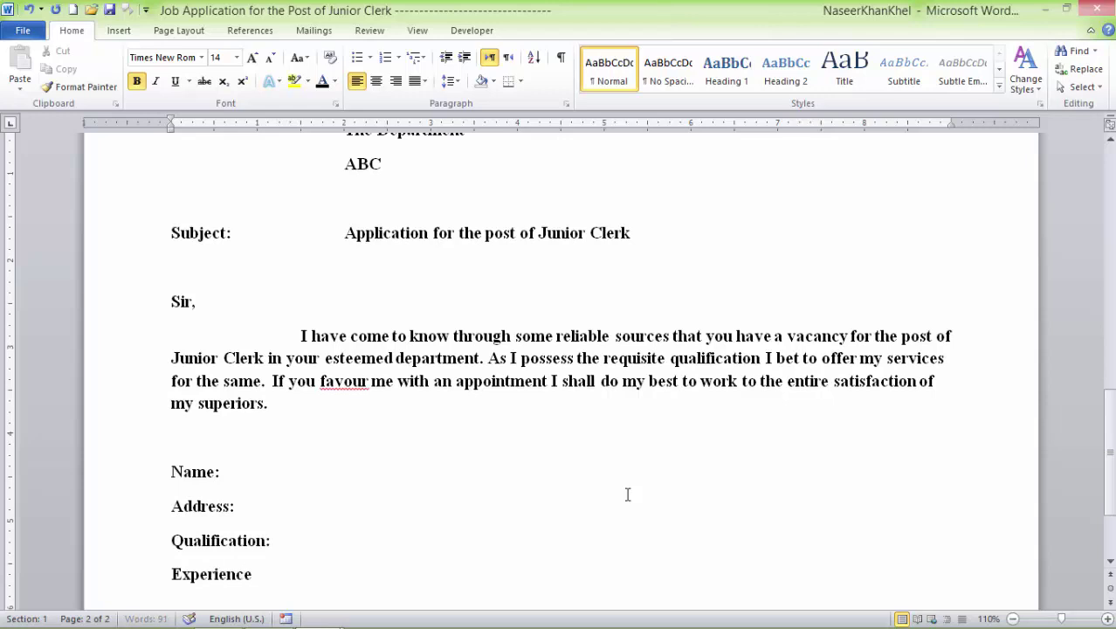
type("s:8")
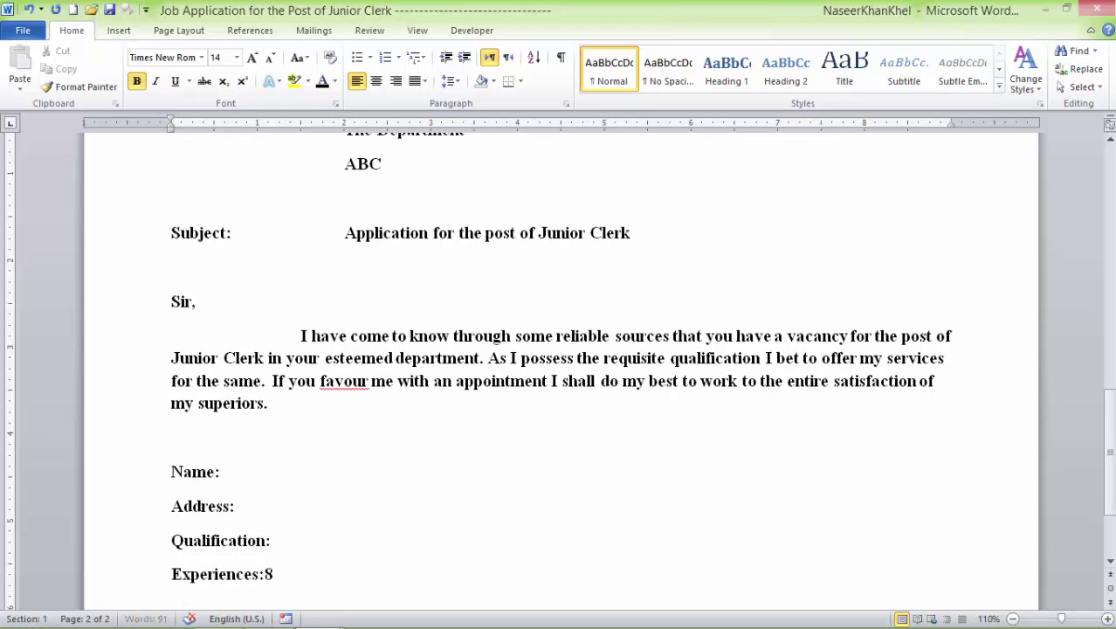